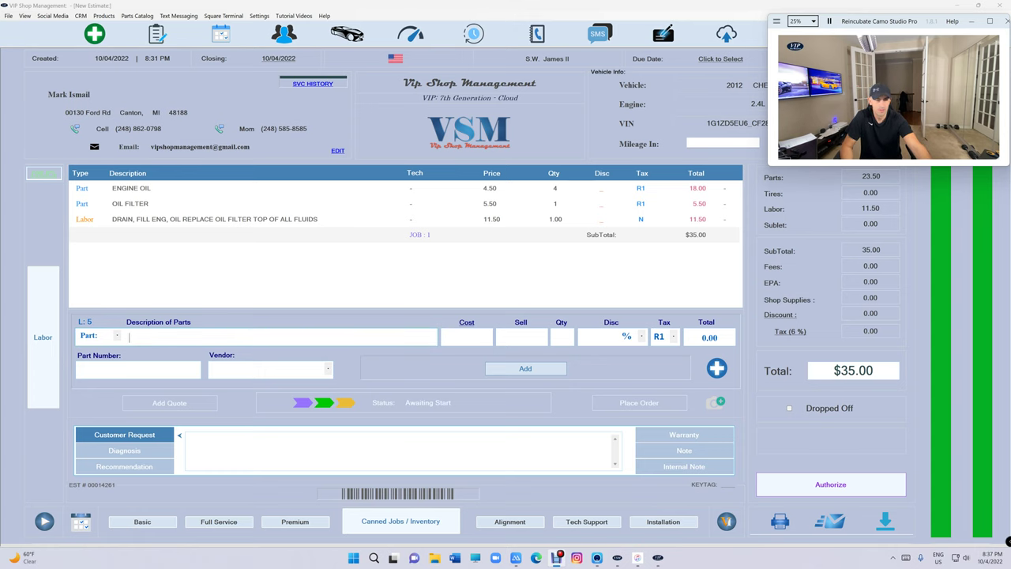
Step: Replace Job 1 with the synthetic blend oil change and authorize the estimate in person
{"action": "left_click", "coordinate": [415, 235]}
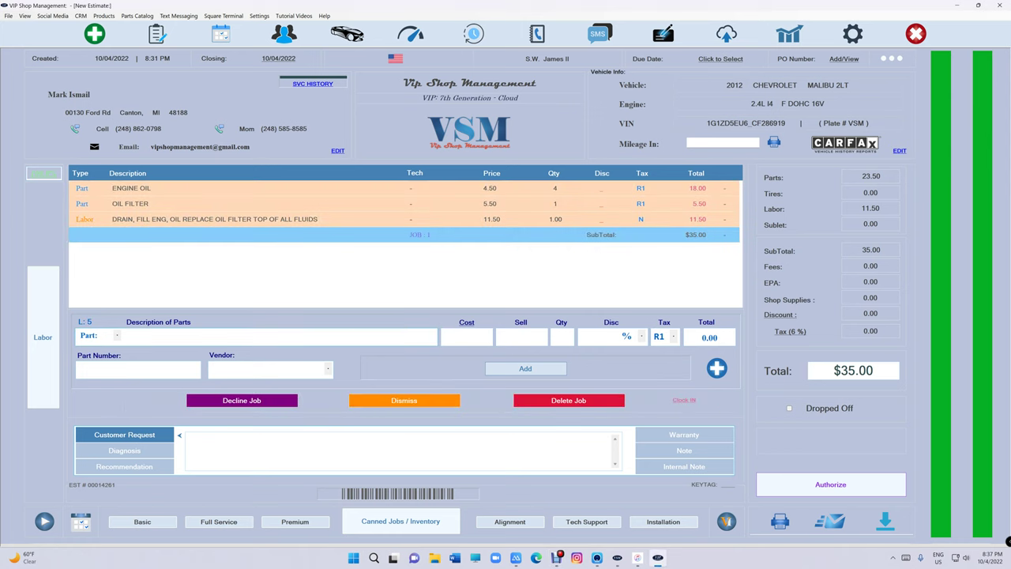
{"action": "left_click", "coordinate": [569, 400]}
{"action": "left_click", "coordinate": [577, 289]}
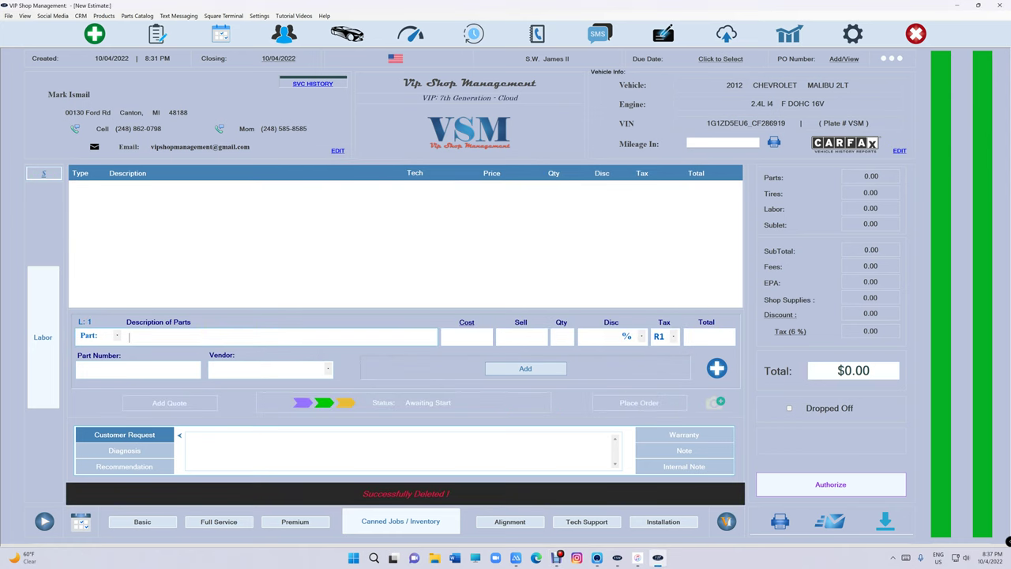
{"action": "left_click", "coordinate": [218, 521]}
{"action": "left_click", "coordinate": [830, 484]}
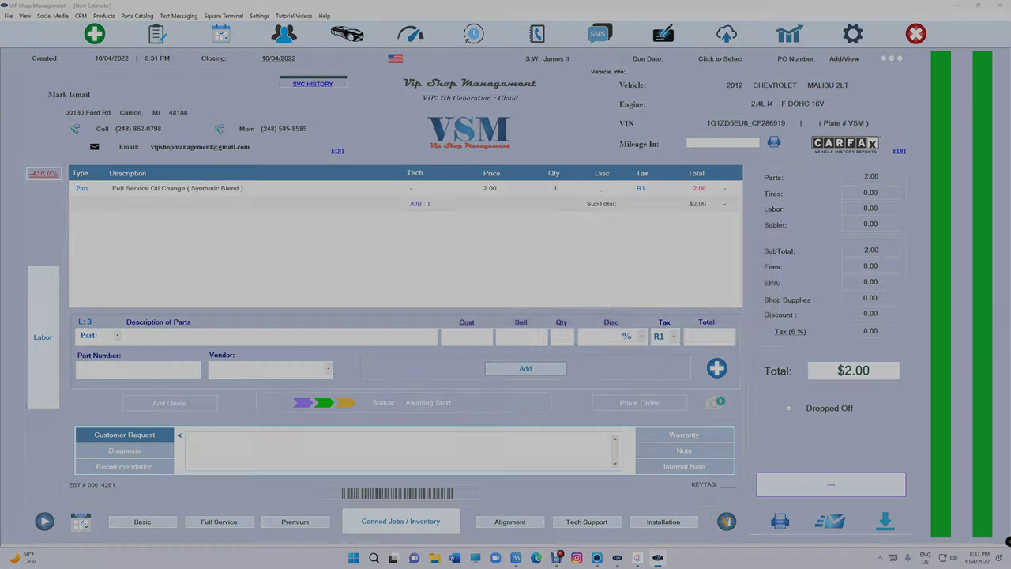
{"action": "left_click", "coordinate": [693, 298]}
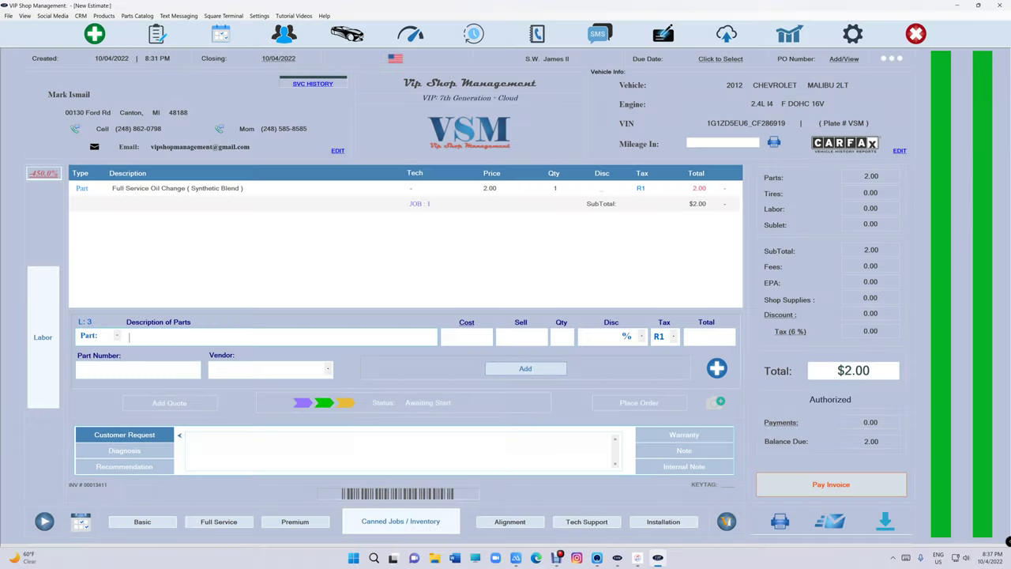
Step: Text the customer a $2.00 Square card payment link without the card fee
{"action": "left_click", "coordinate": [830, 484]}
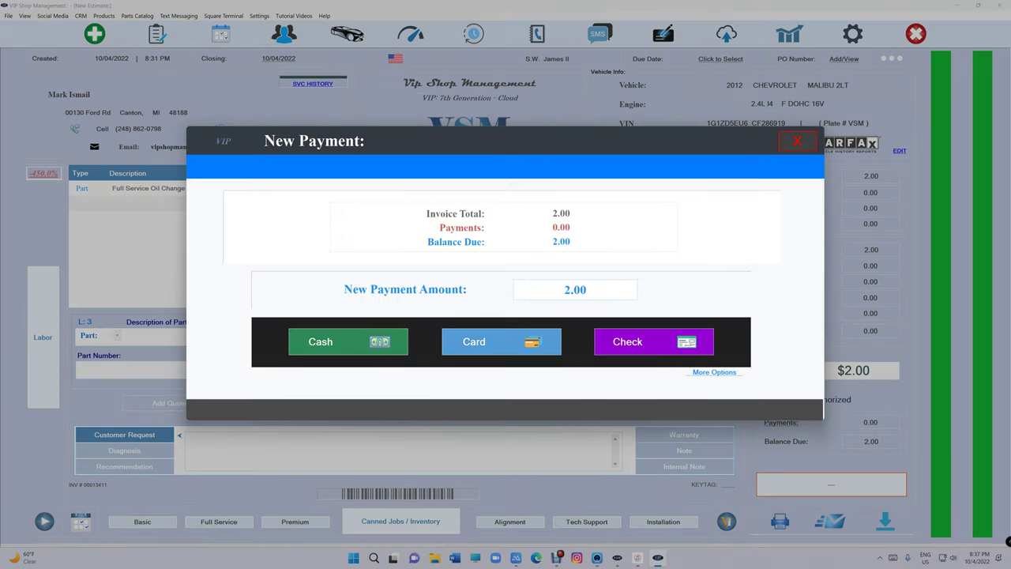
{"action": "left_click", "coordinate": [474, 341]}
{"action": "left_click", "coordinate": [597, 342]}
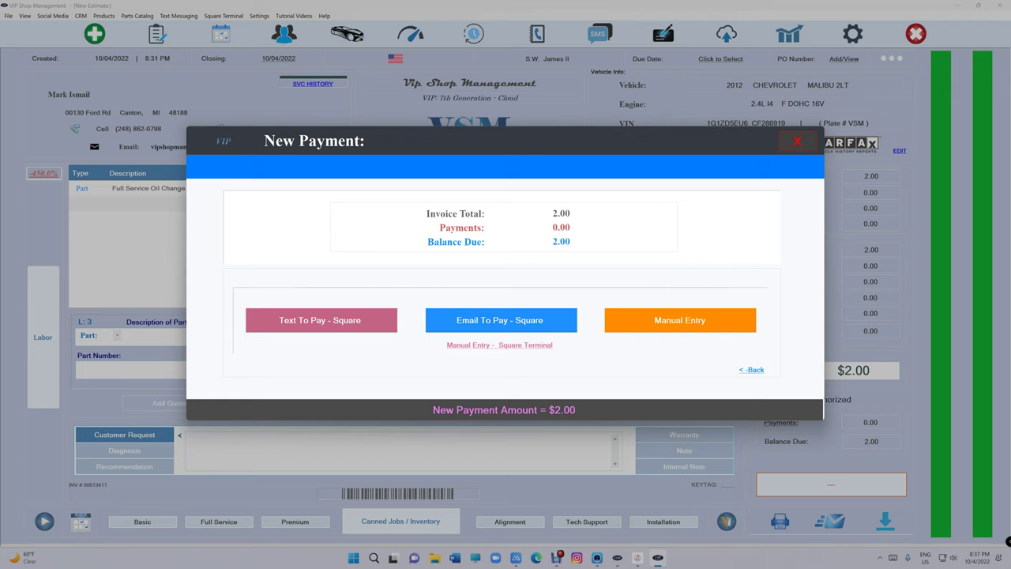
{"action": "left_click", "coordinate": [320, 319]}
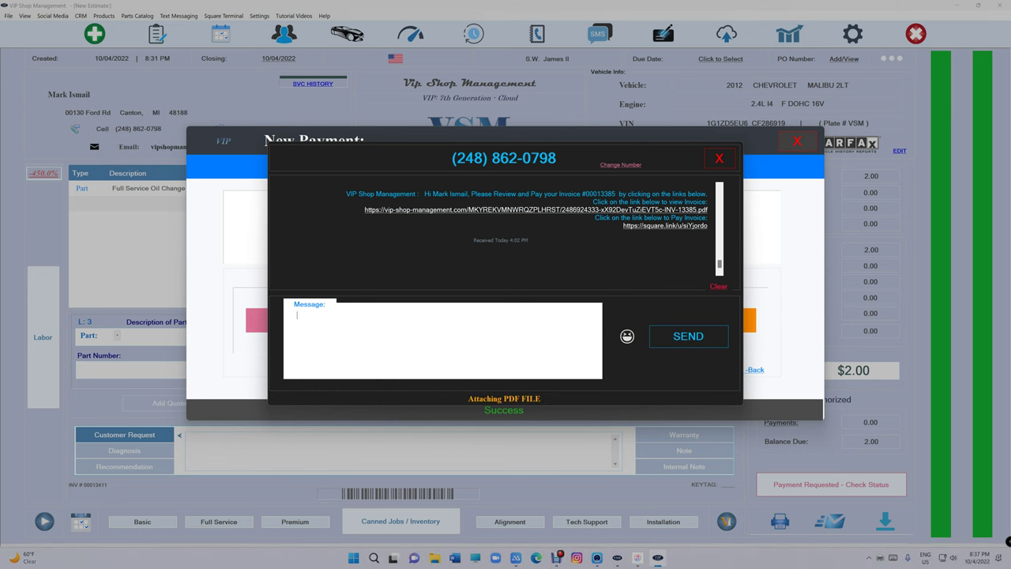
{"action": "left_click", "coordinate": [719, 158]}
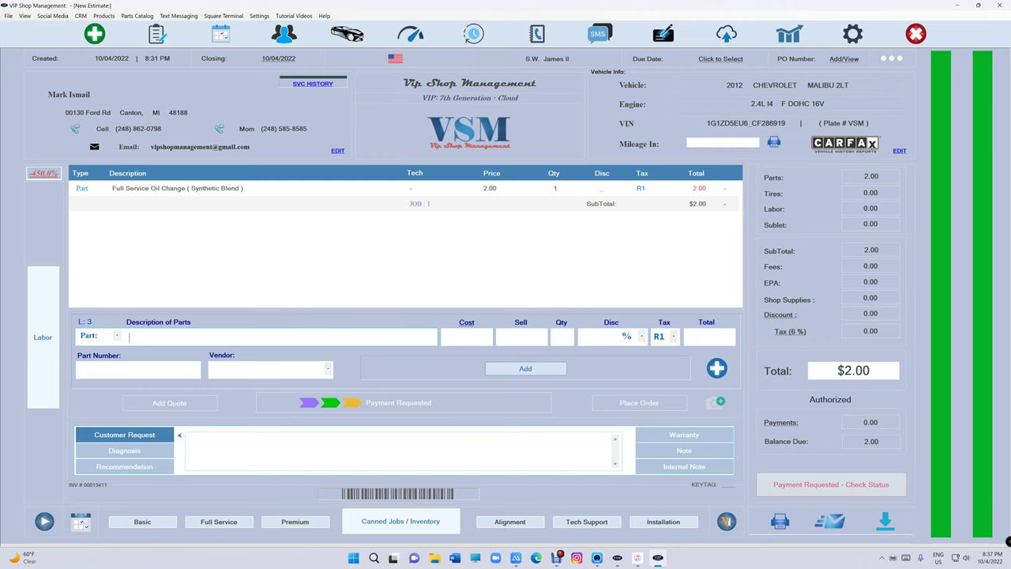
Step: Delete the pending text-to-pay payment request
{"action": "left_click", "coordinate": [830, 485]}
{"action": "left_click", "coordinate": [418, 175]}
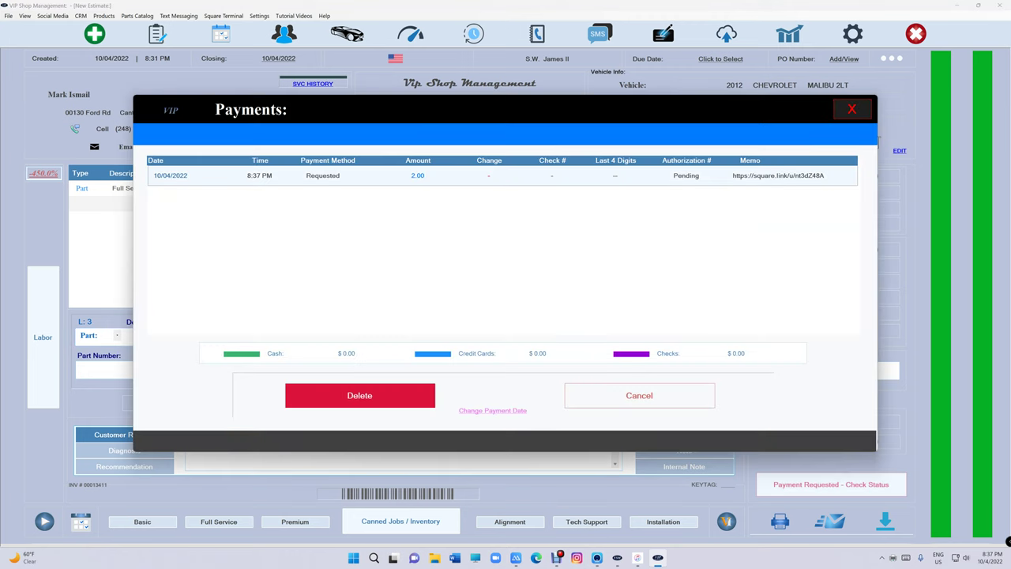
{"action": "left_click", "coordinate": [361, 395]}
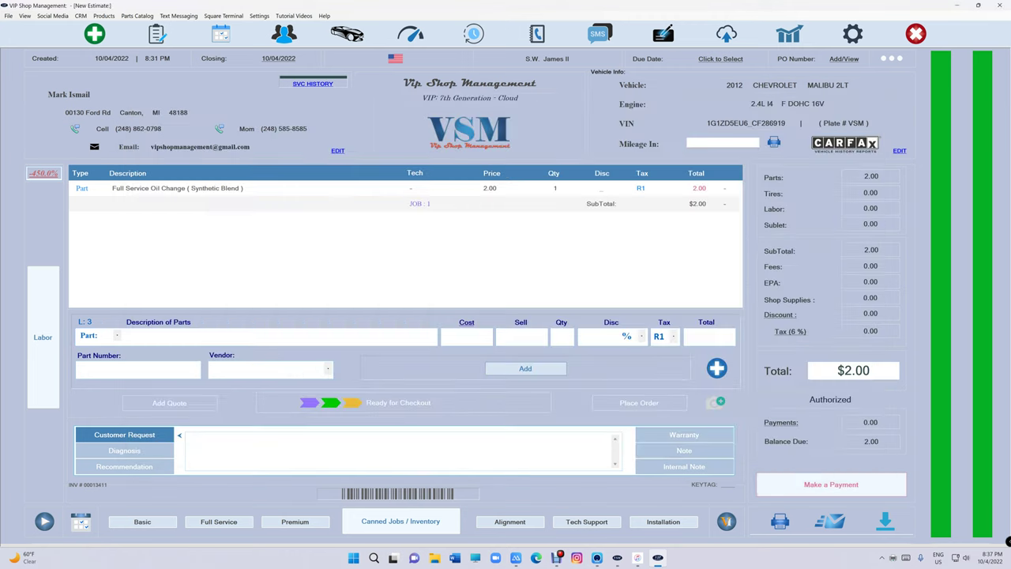
Step: Email the customer a Square card payment link for the $2.00 invoice
{"action": "left_click", "coordinate": [831, 484]}
{"action": "left_click", "coordinate": [474, 341]}
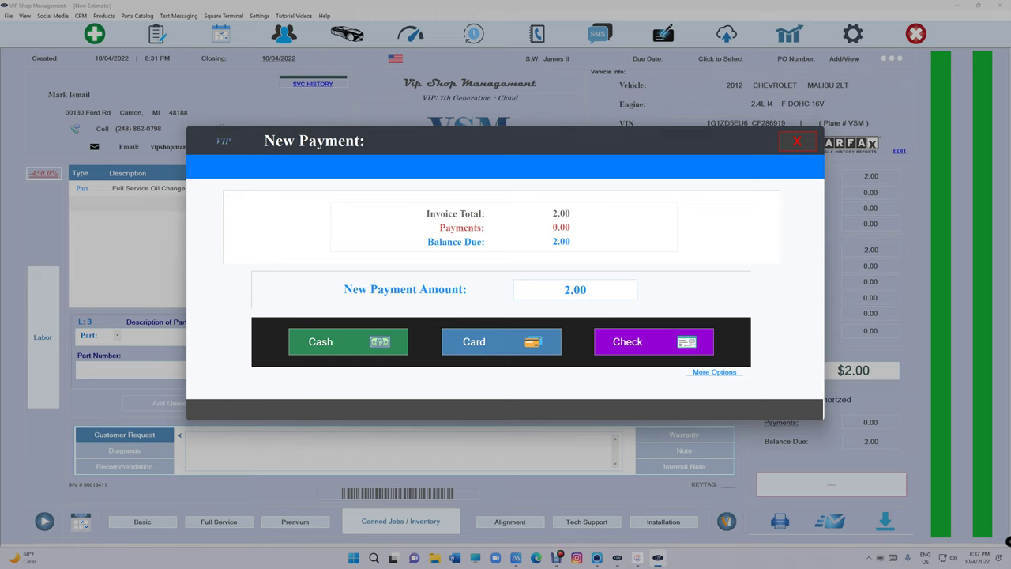
{"action": "left_click", "coordinate": [597, 342]}
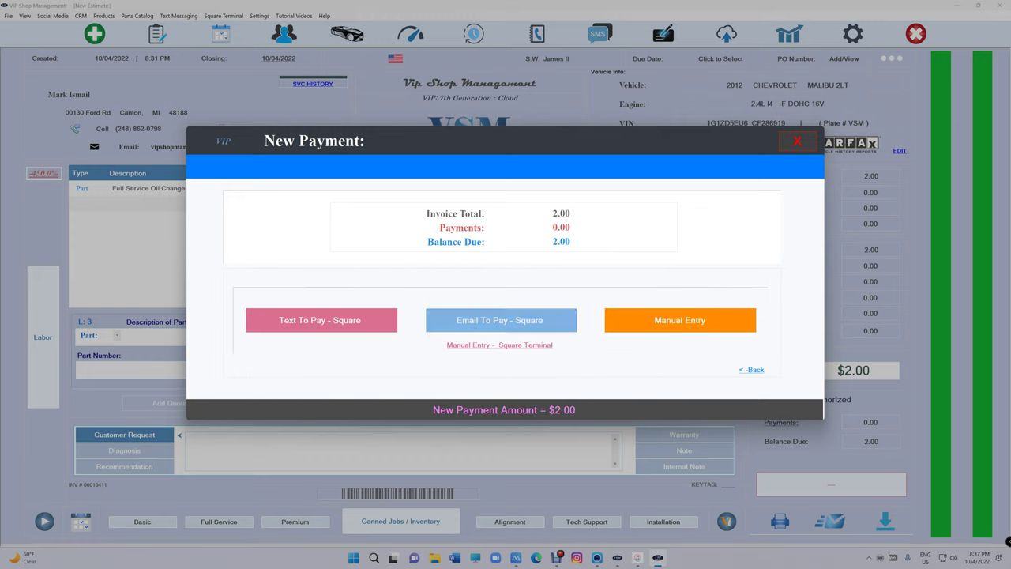
{"action": "left_click", "coordinate": [501, 320]}
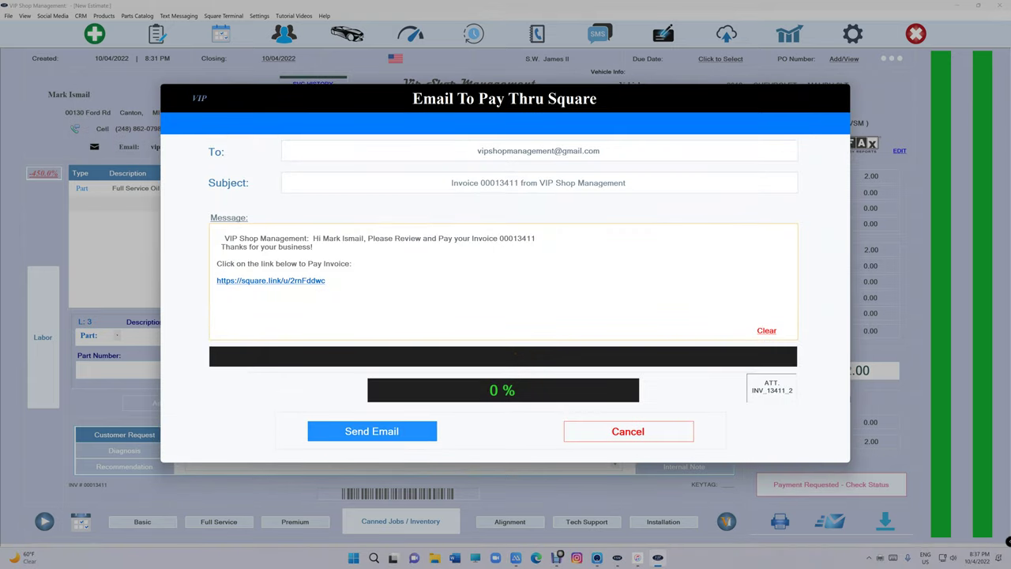
{"action": "left_click", "coordinate": [372, 430]}
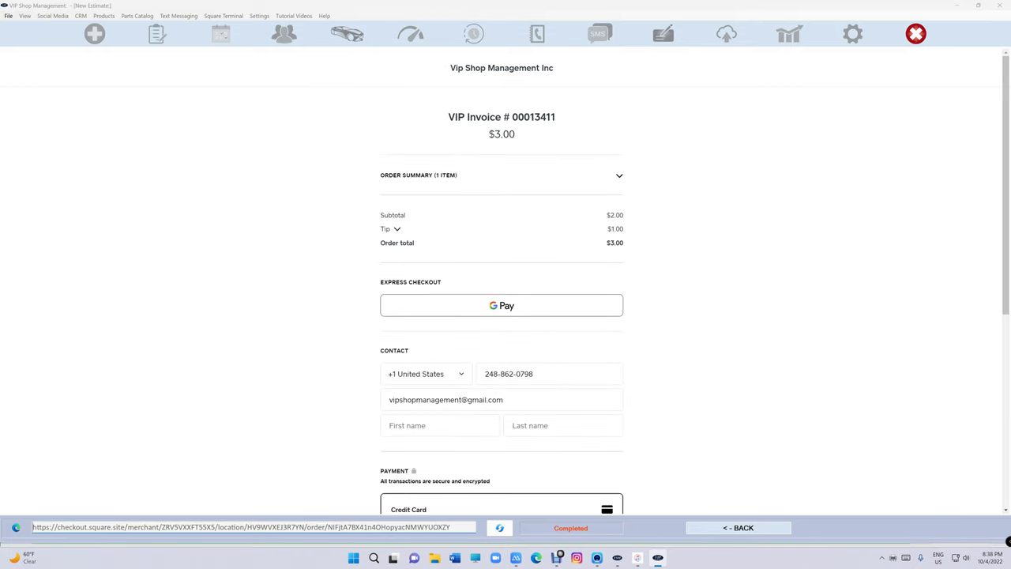
Step: Preview the tip choices and payment options on the $3.00 Square checkout, then go back
{"action": "left_click", "coordinate": [397, 228]}
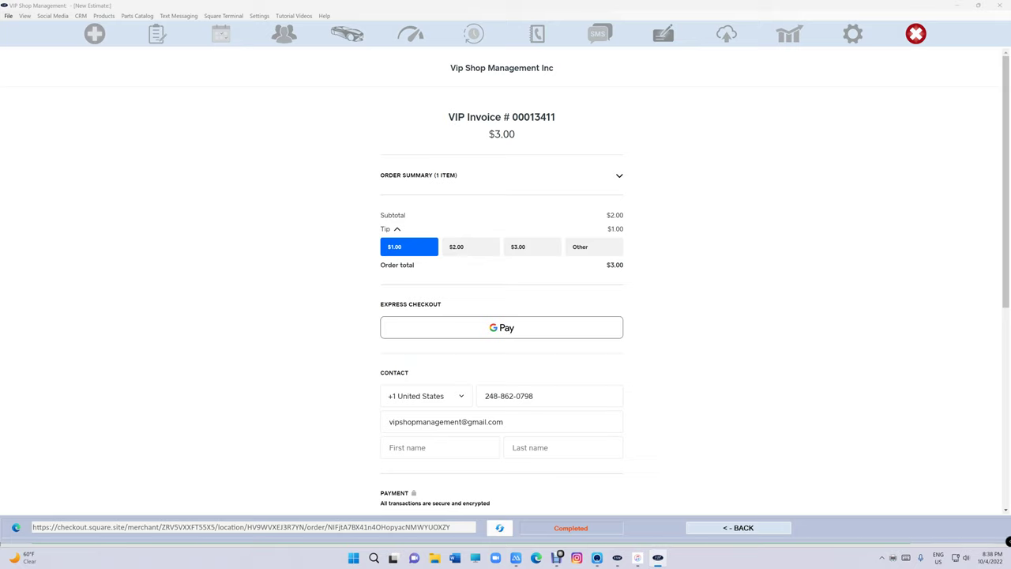
{"action": "left_click", "coordinate": [397, 229]}
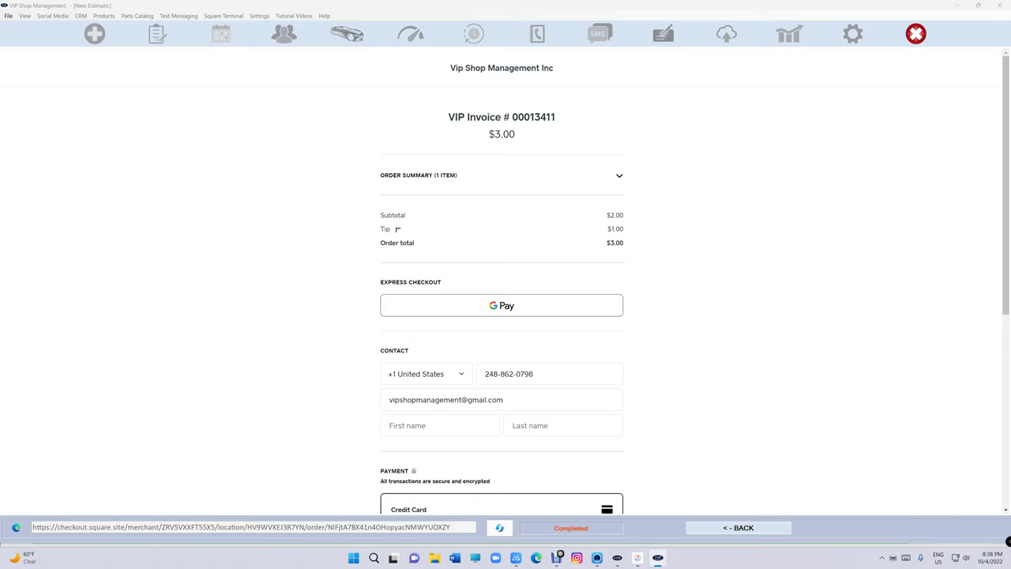
{"action": "scroll", "coordinate": [502, 284], "scroll_direction": "down", "scroll_amount": 1}
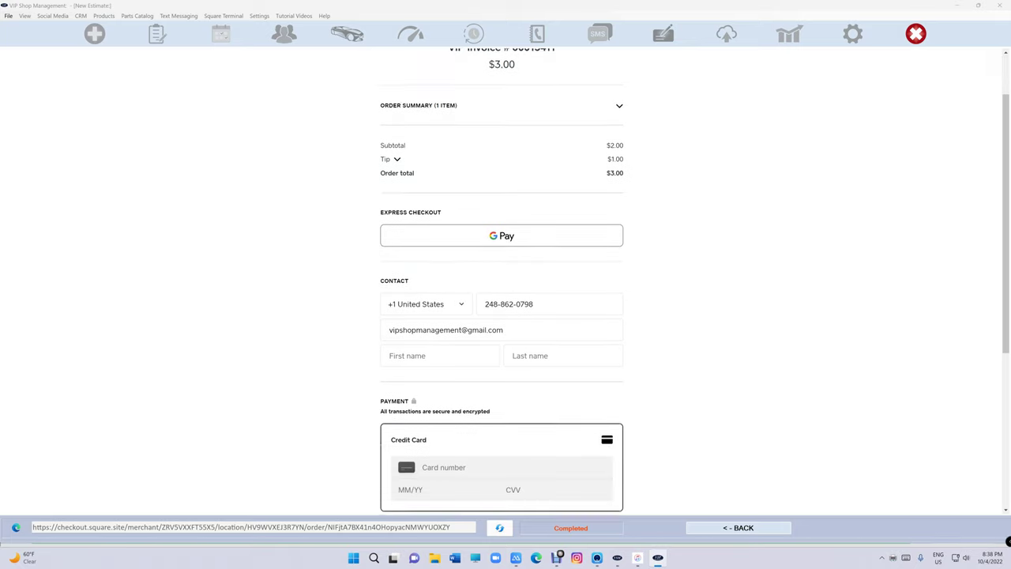
{"action": "scroll", "coordinate": [501, 285], "scroll_direction": "down", "scroll_amount": 2}
{"action": "scroll", "coordinate": [502, 284], "scroll_direction": "down", "scroll_amount": 1}
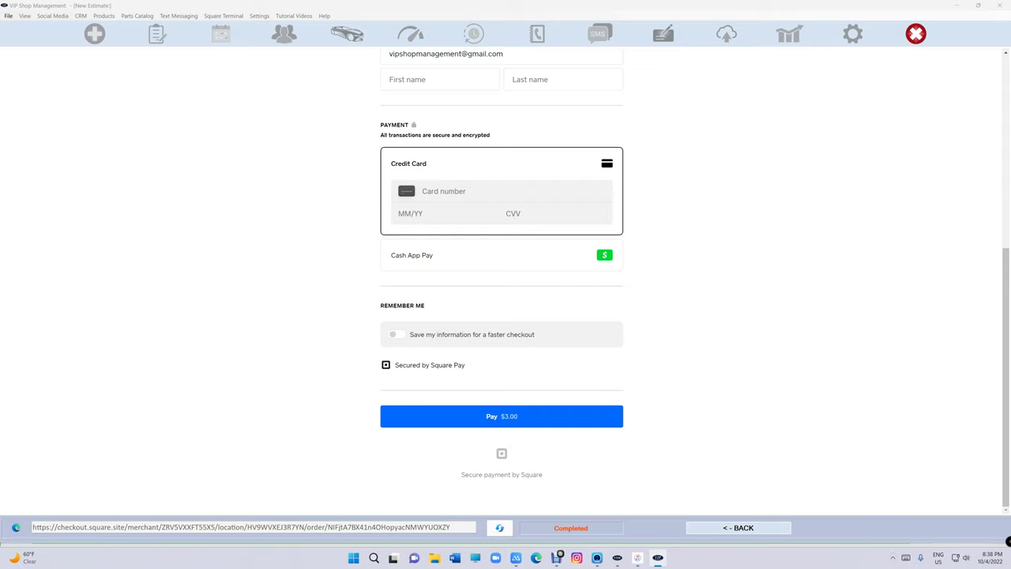
{"action": "scroll", "coordinate": [502, 276], "scroll_direction": "up", "scroll_amount": 2}
{"action": "scroll", "coordinate": [501, 276], "scroll_direction": "up", "scroll_amount": 1}
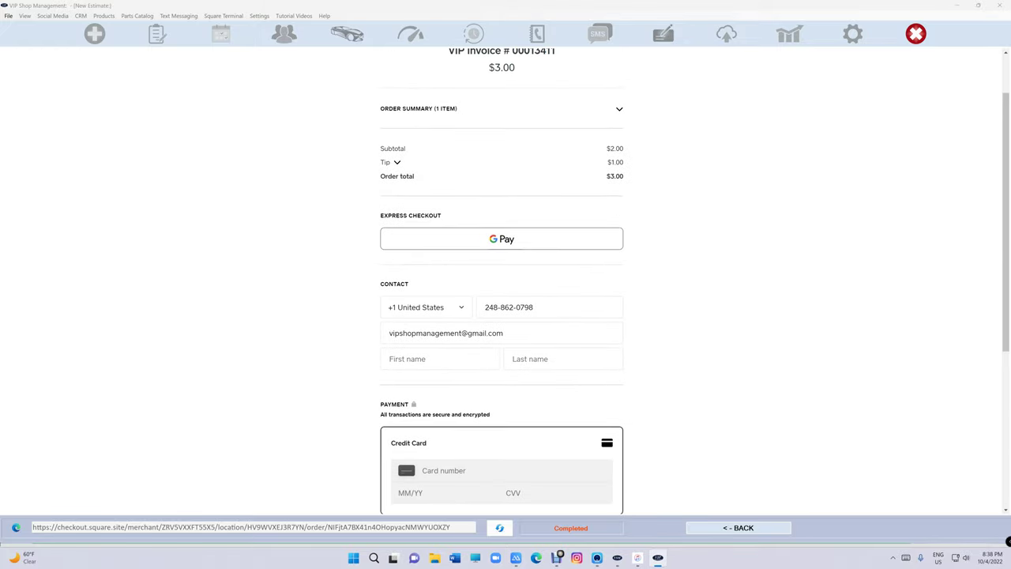
{"action": "scroll", "coordinate": [501, 277], "scroll_direction": "down", "scroll_amount": 3}
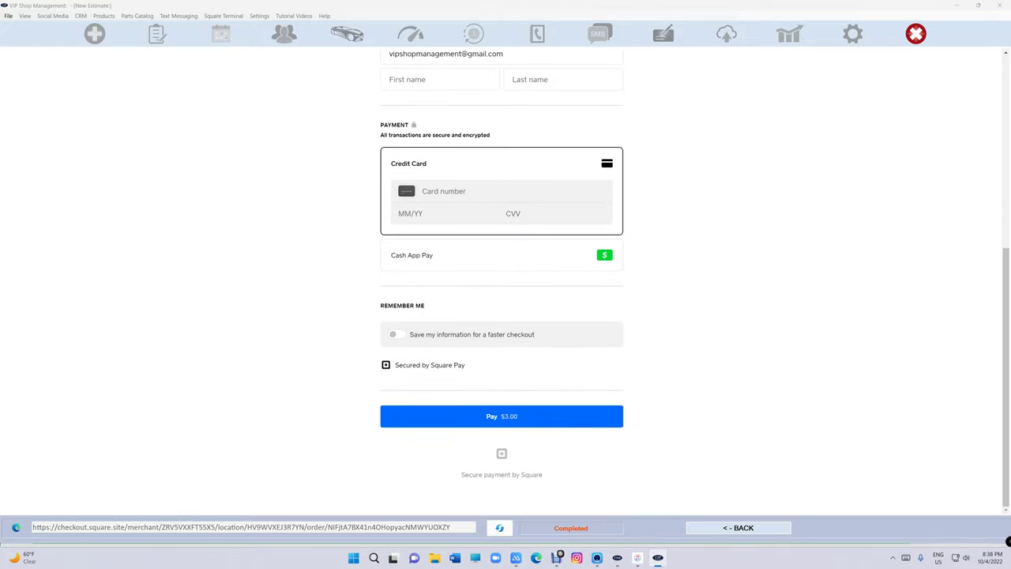
{"action": "left_click", "coordinate": [739, 527]}
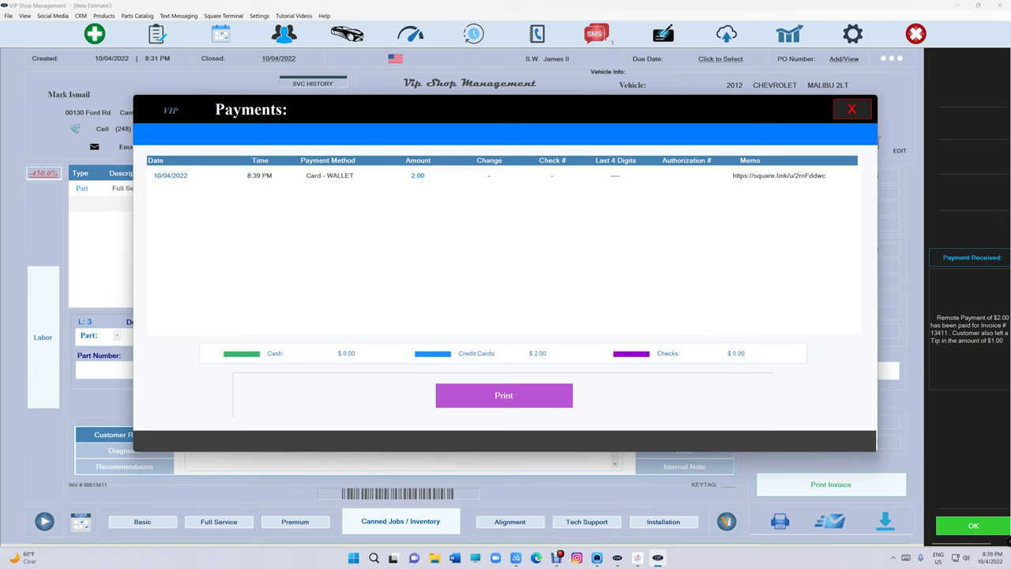
Step: Review the notification of invoice 13411's remote $2.00 payment with a $1.00 tip
{"action": "left_click", "coordinate": [851, 109]}
{"action": "left_click", "coordinate": [594, 33]}
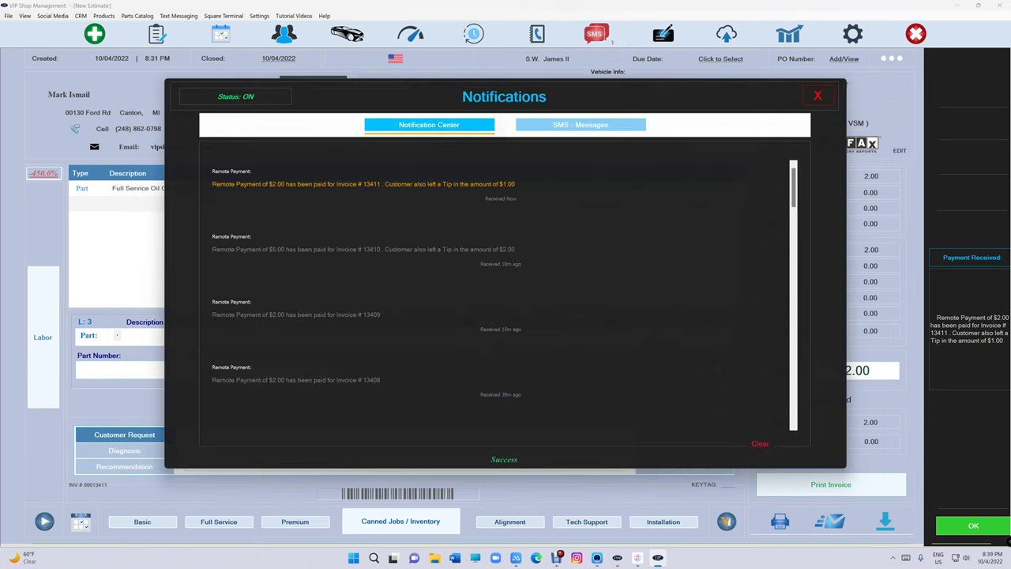
{"action": "left_click_drag", "start_coordinate": [213, 184], "coordinate": [522, 184]}
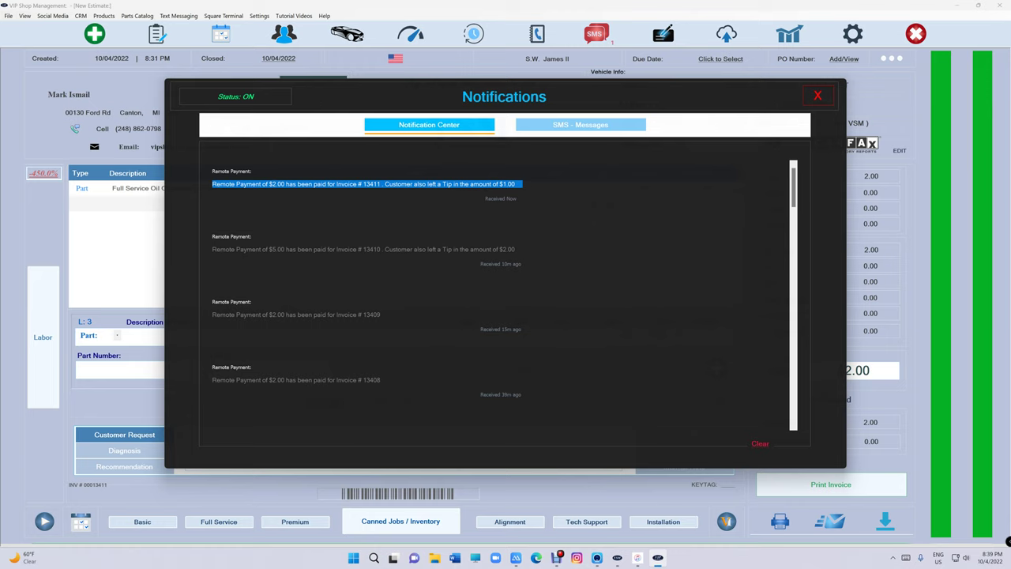
{"action": "left_click_drag", "start_coordinate": [523, 185], "coordinate": [235, 184]}
{"action": "left_click", "coordinate": [818, 95]}
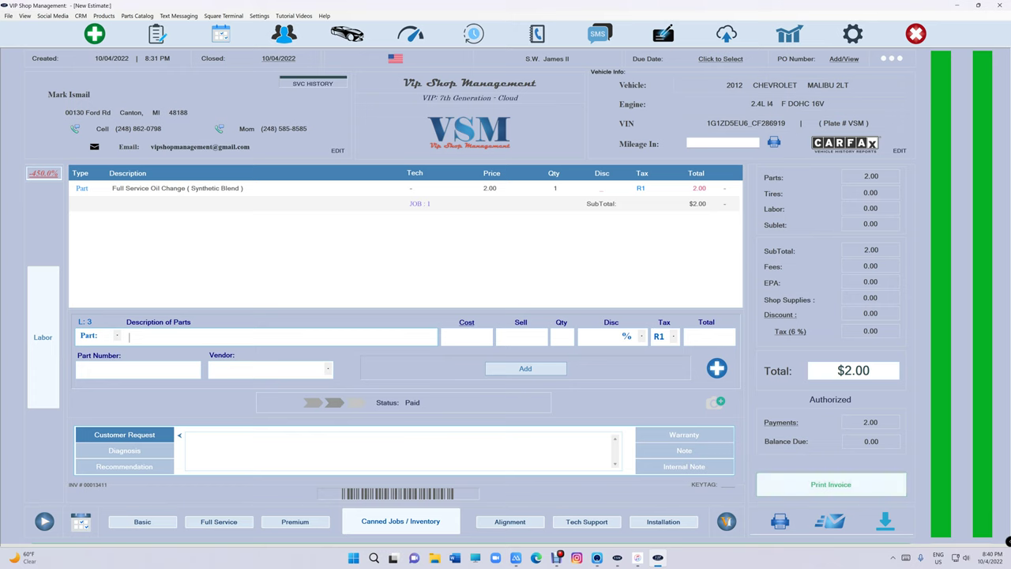
Step: Start estimate #00014262 for the returning customer's 2012 Chevrolet Malibu with $704.10 of brake jobs
{"action": "left_click", "coordinate": [94, 33]}
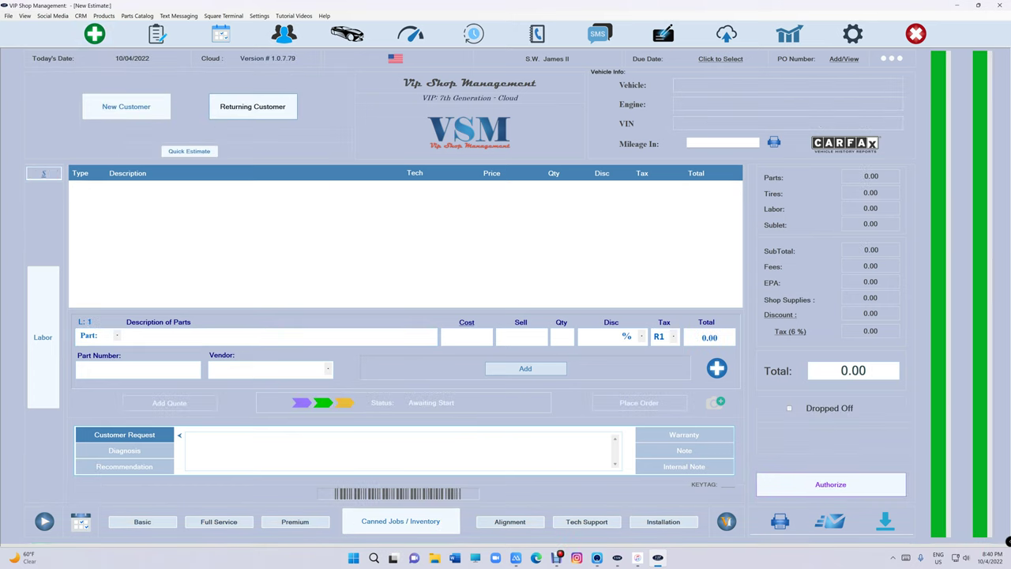
{"action": "type", "text": "mark is"}
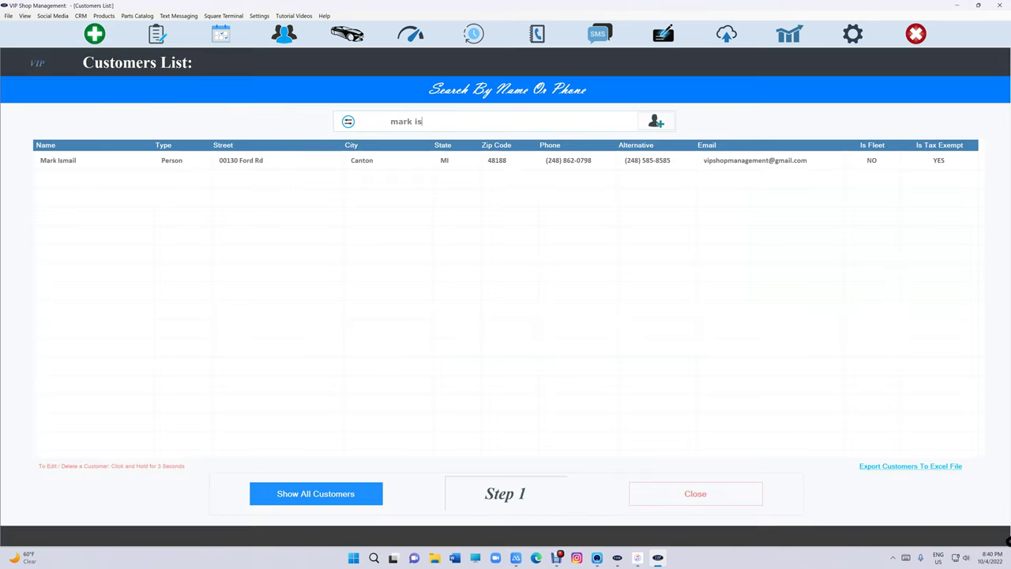
{"action": "key", "text": "Return"}
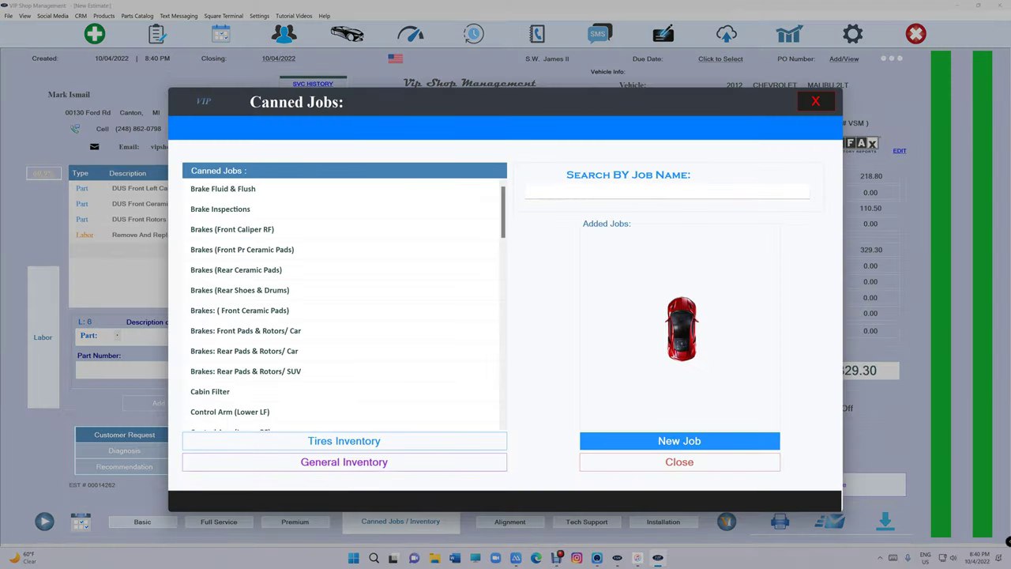
{"action": "key", "text": "Escape"}
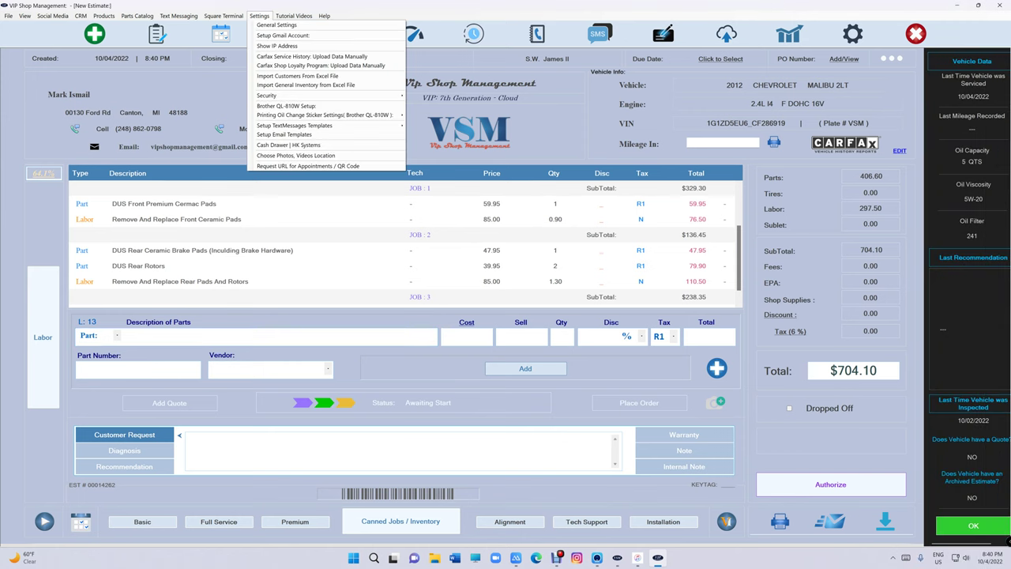
Step: Switch off Allow Tipping on Square Terminal 1 and authorize the $704.10 estimate
{"action": "left_click", "coordinate": [237, 66]}
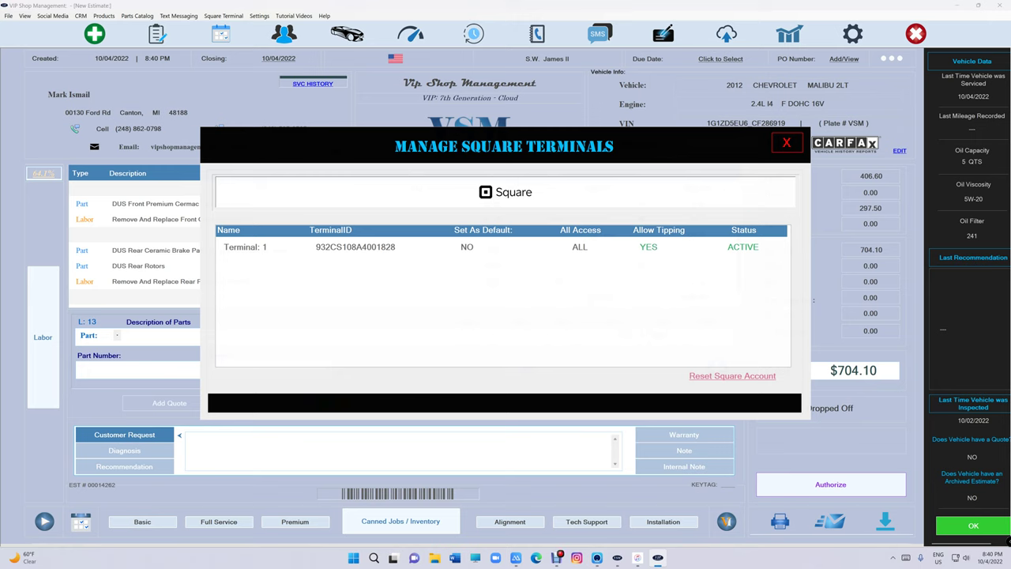
{"action": "left_click", "coordinate": [647, 247]}
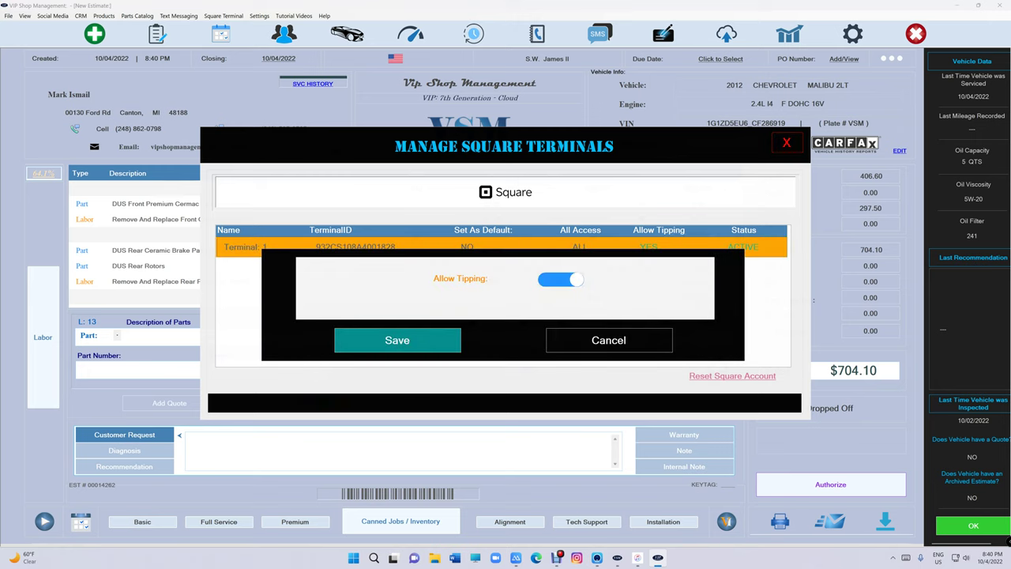
{"action": "left_click", "coordinate": [561, 279]}
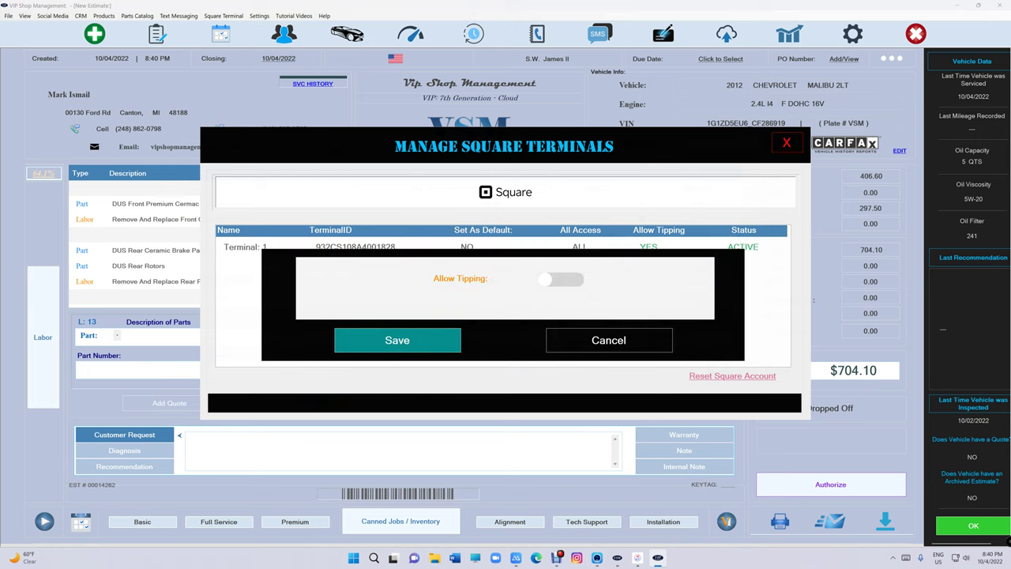
{"action": "left_click", "coordinate": [397, 340]}
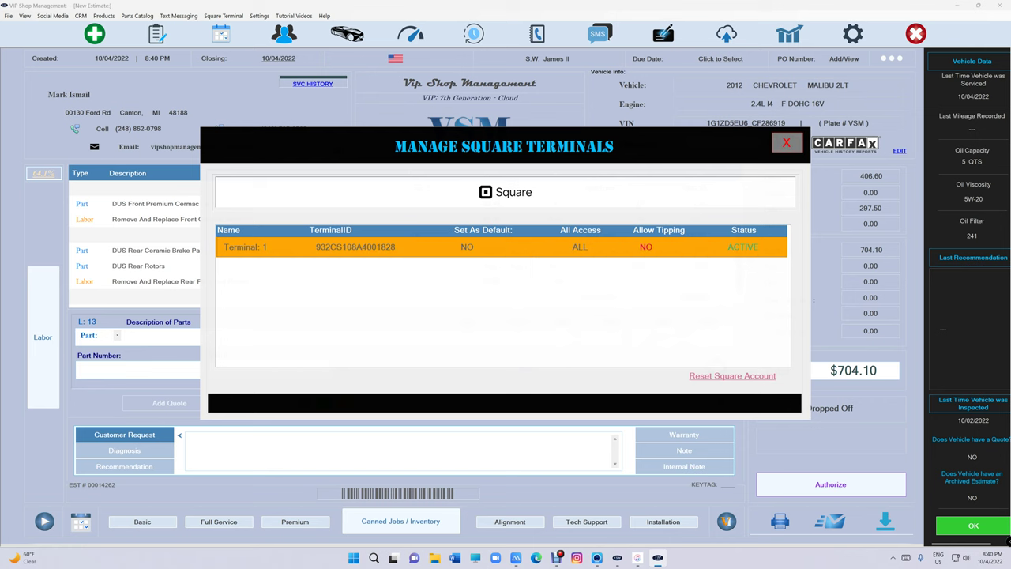
{"action": "left_click", "coordinate": [787, 142]}
{"action": "left_click", "coordinate": [830, 484]}
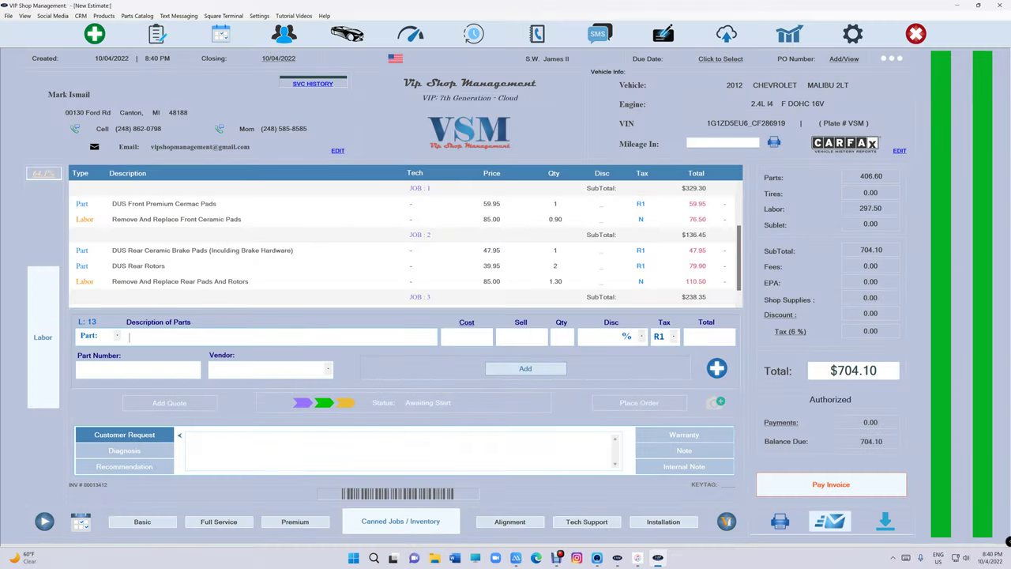
Step: Email a $704.10 Square card pay link for invoice #00013412 without the card fee, then open the checkout
{"action": "left_click", "coordinate": [831, 484]}
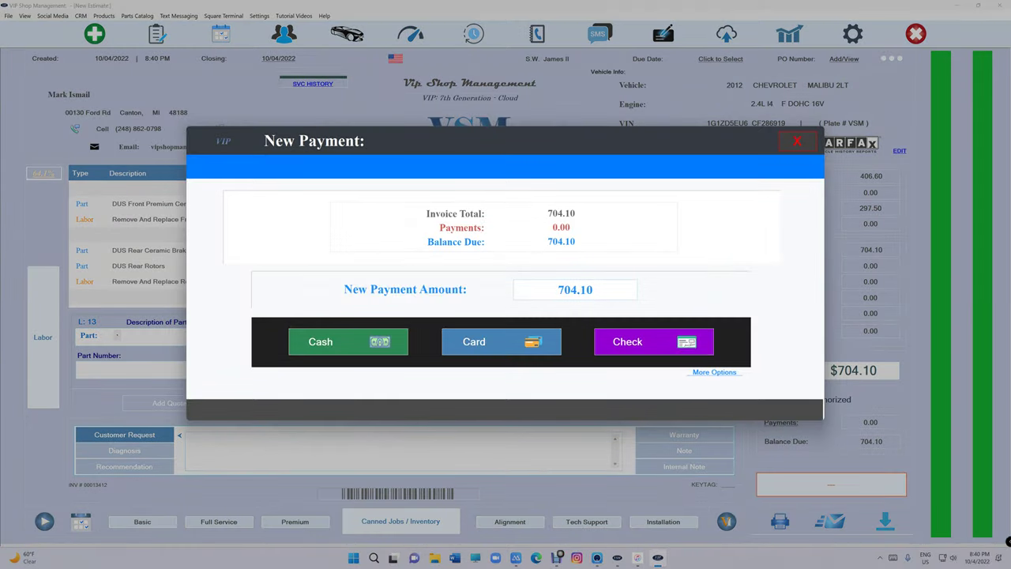
{"action": "left_click", "coordinate": [474, 341]}
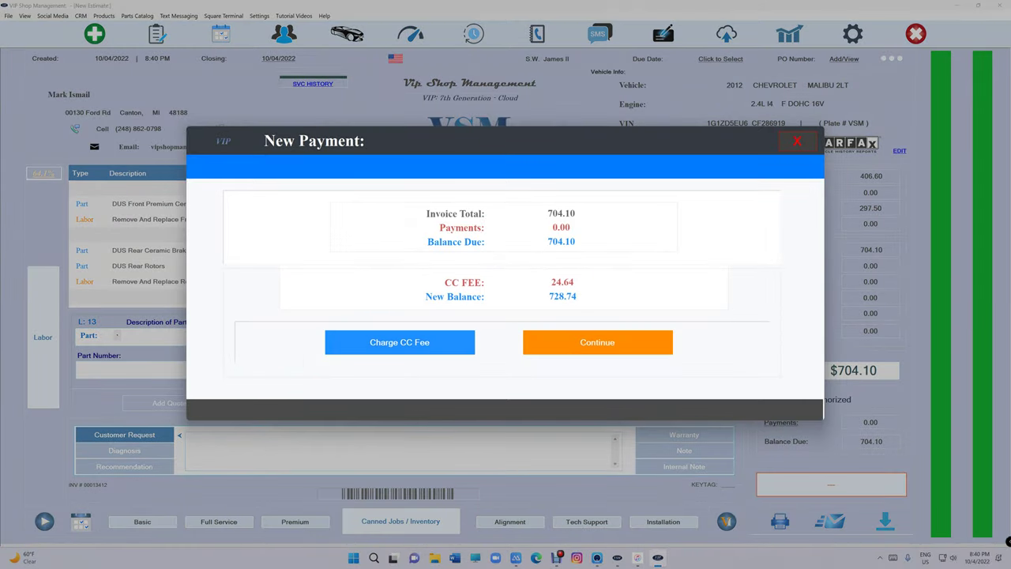
{"action": "left_click", "coordinate": [598, 342]}
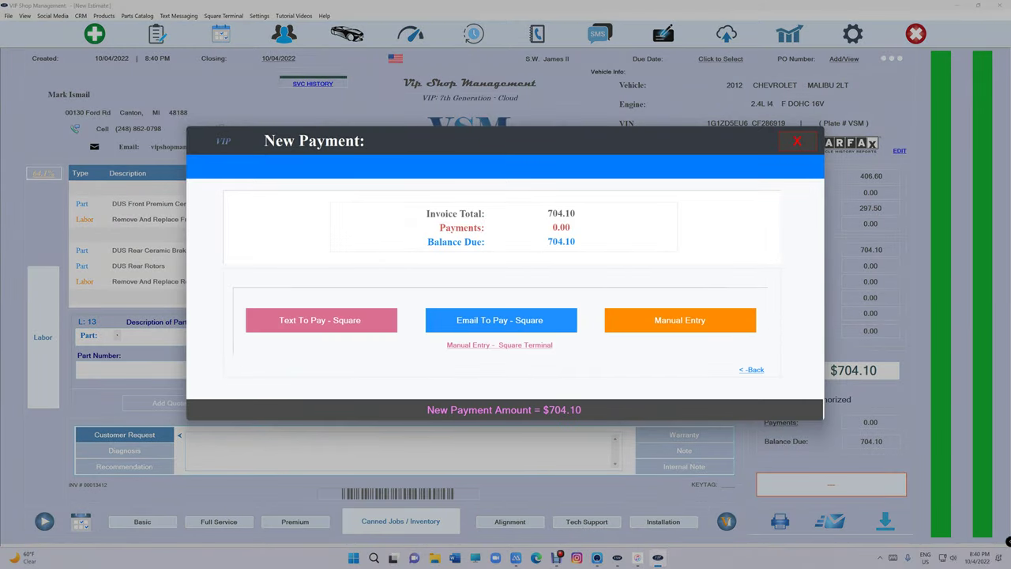
{"action": "left_click", "coordinate": [500, 320]}
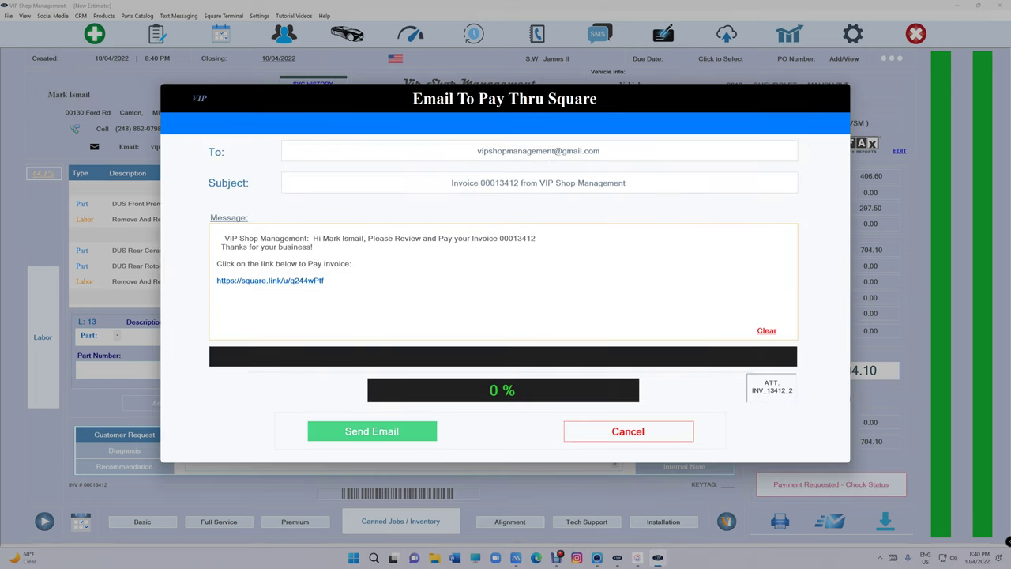
{"action": "left_click", "coordinate": [371, 430]}
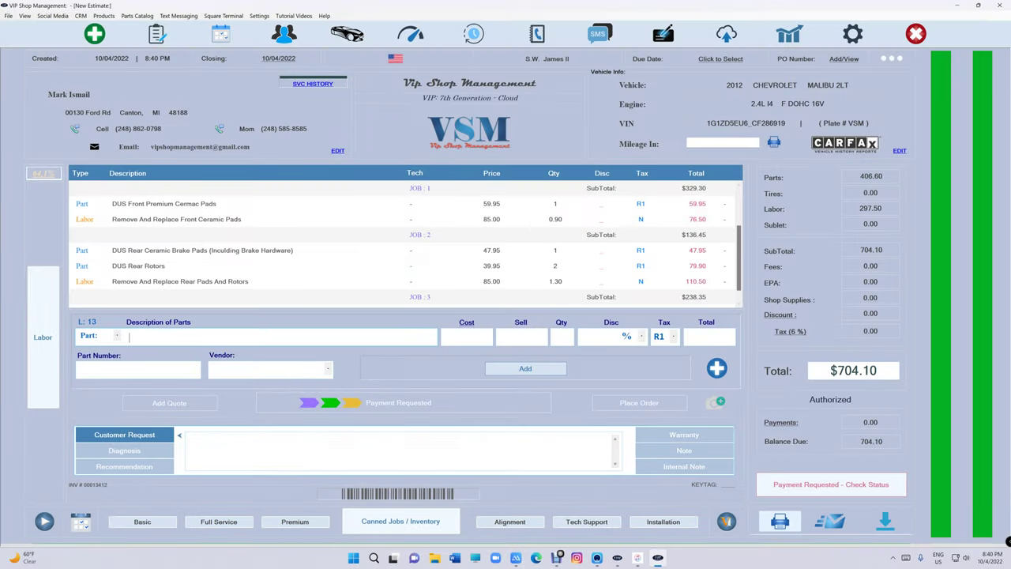
{"action": "left_click", "coordinate": [830, 484]}
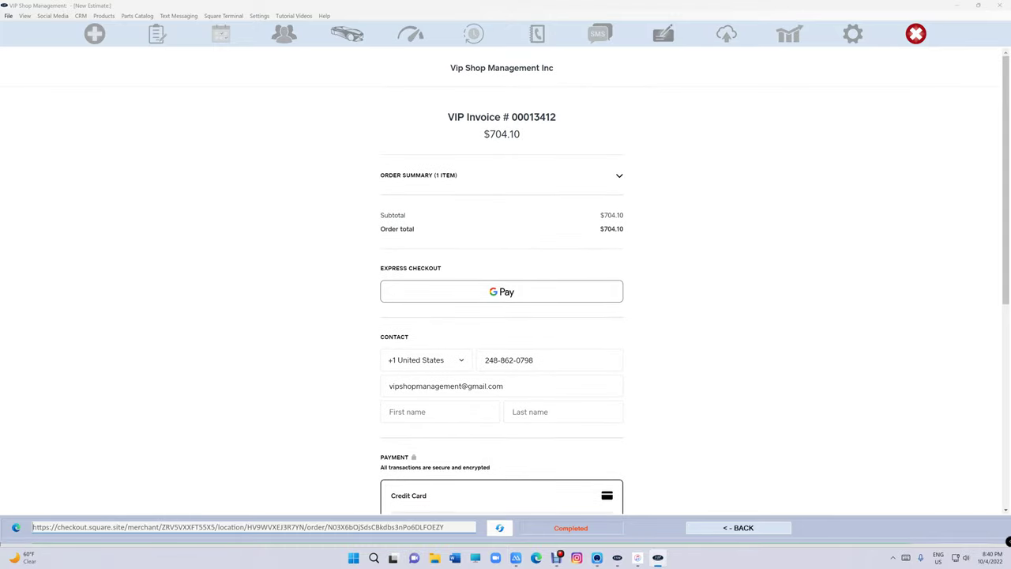
Step: Preview Afterpay's four $176.03 installments on the Square checkout, then return to the invoice
{"action": "scroll", "coordinate": [501, 284], "scroll_direction": "down", "scroll_amount": 2}
{"action": "scroll", "coordinate": [501, 285], "scroll_direction": "down", "scroll_amount": 2}
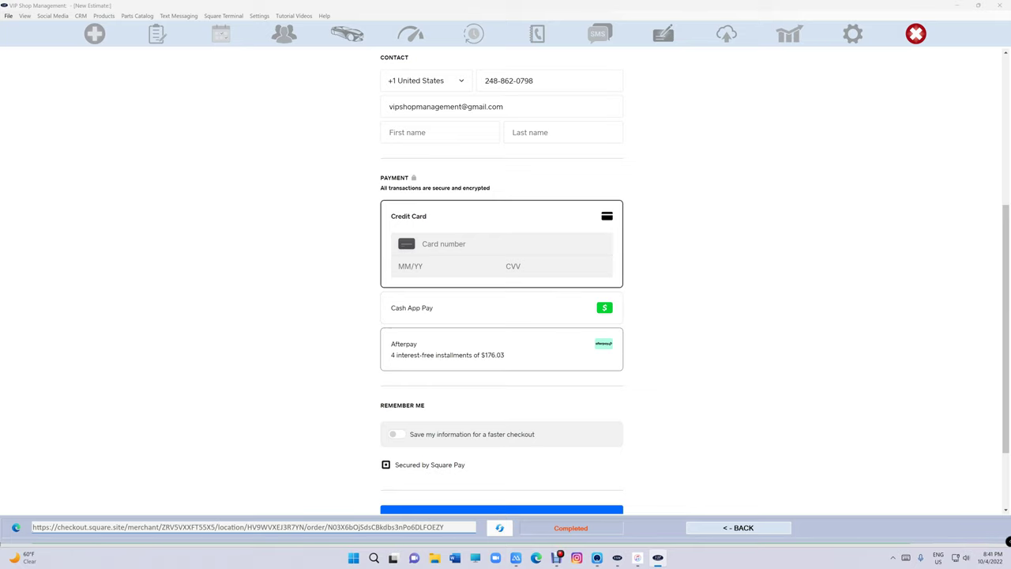
{"action": "left_click", "coordinate": [474, 348]}
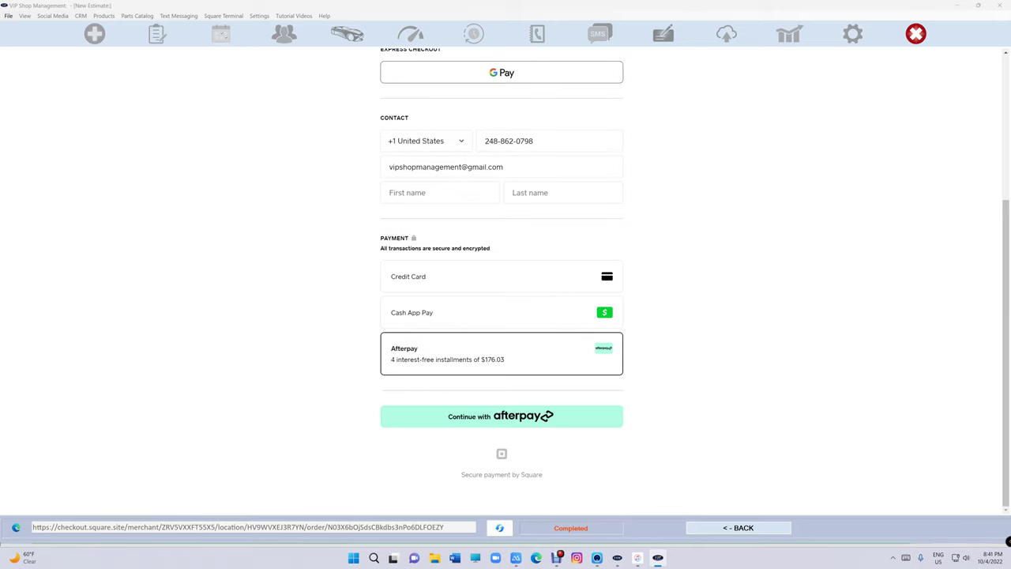
{"action": "left_click_drag", "start_coordinate": [417, 359], "coordinate": [459, 360]}
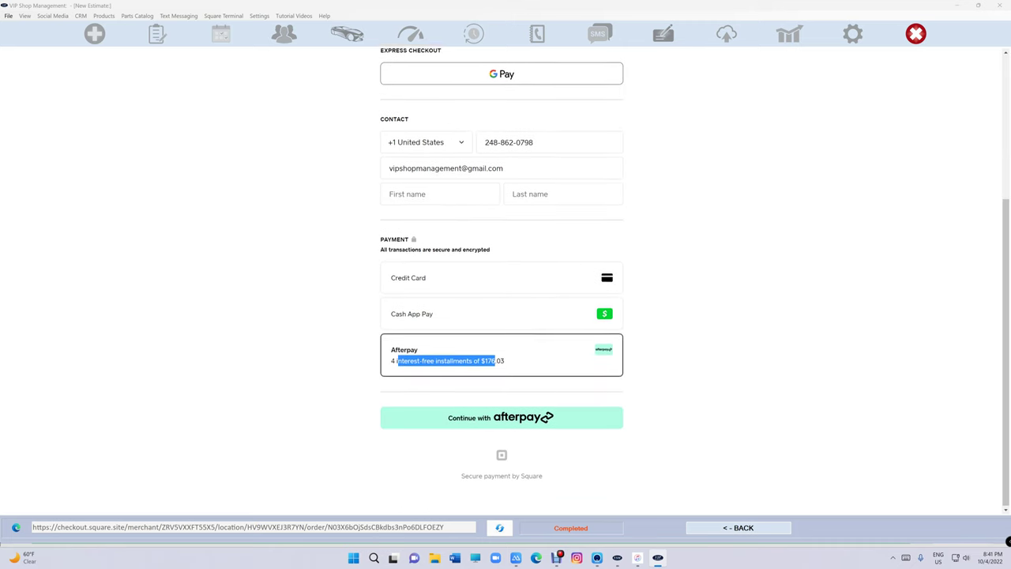
{"action": "left_click", "coordinate": [738, 527]}
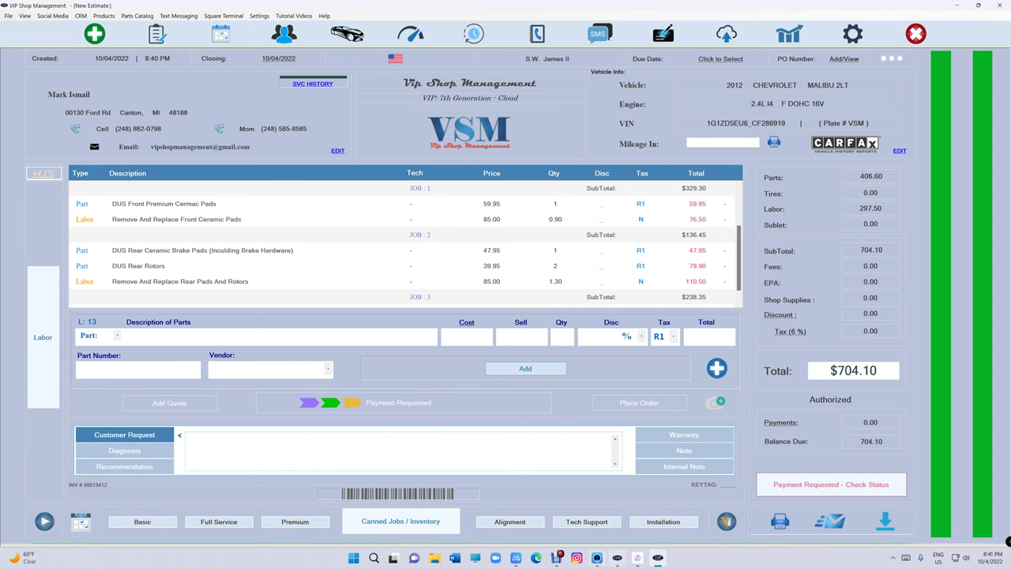